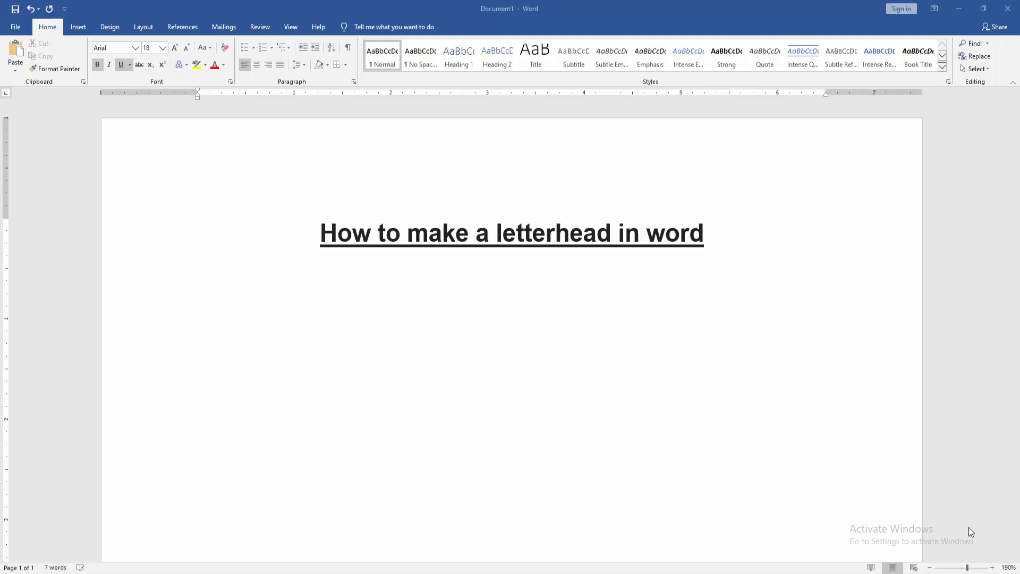
Step: Insert a Blank header and clear its [Type here] placeholder
click(79, 27)
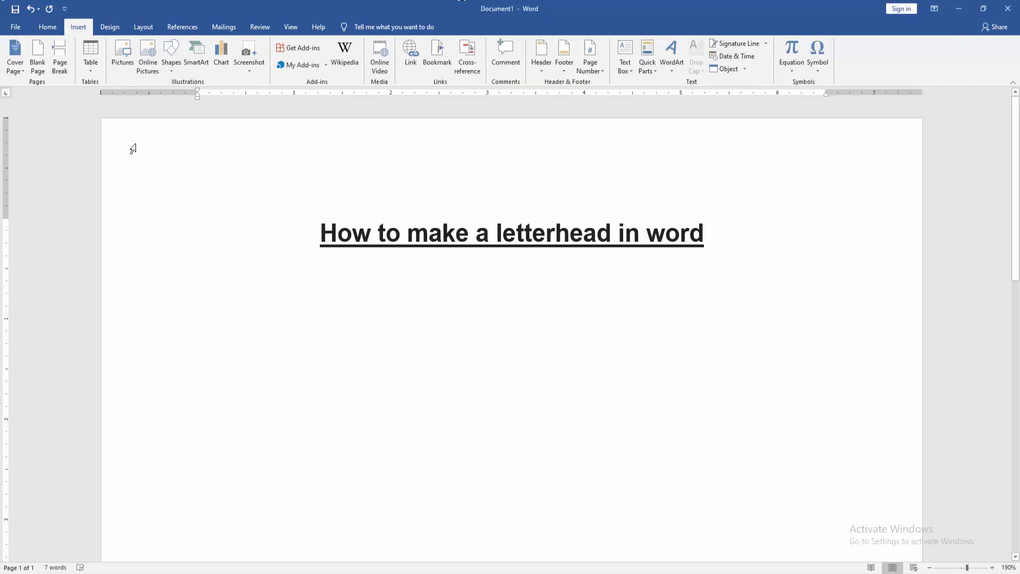
click(537, 58)
click(579, 127)
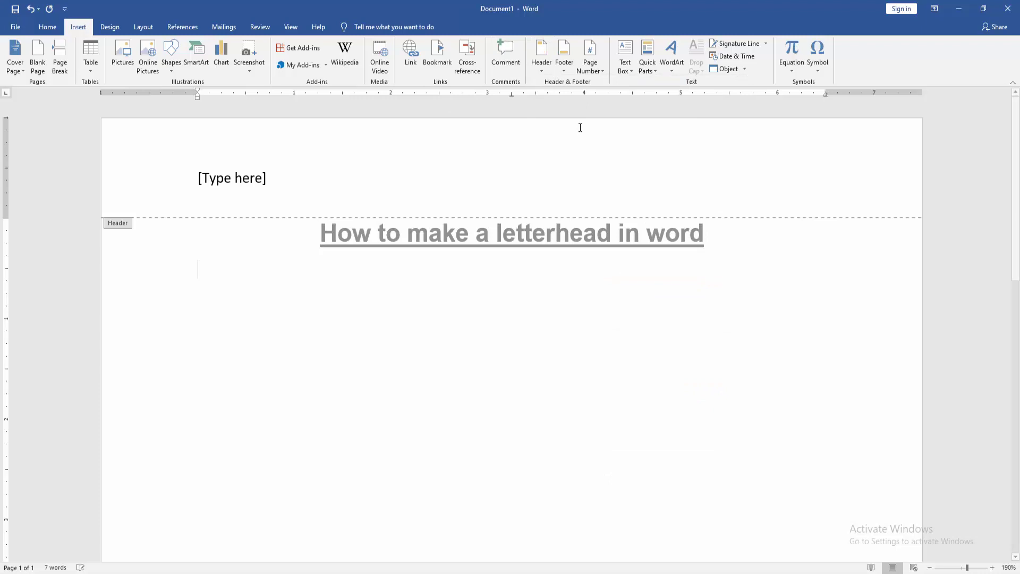
key(Delete)
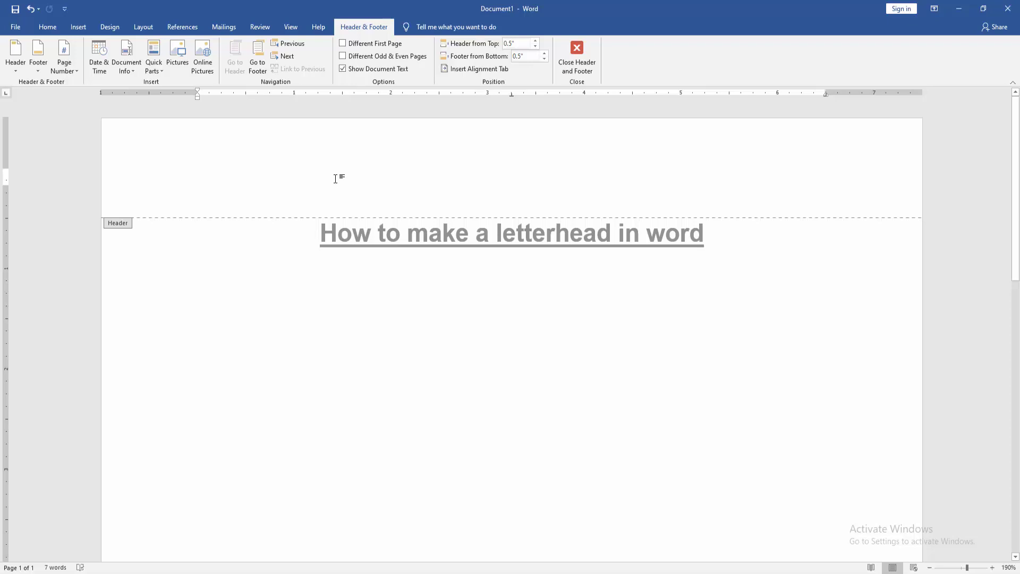
Step: Type 'M/S PDF Enterprise' as the first header line
text(M)
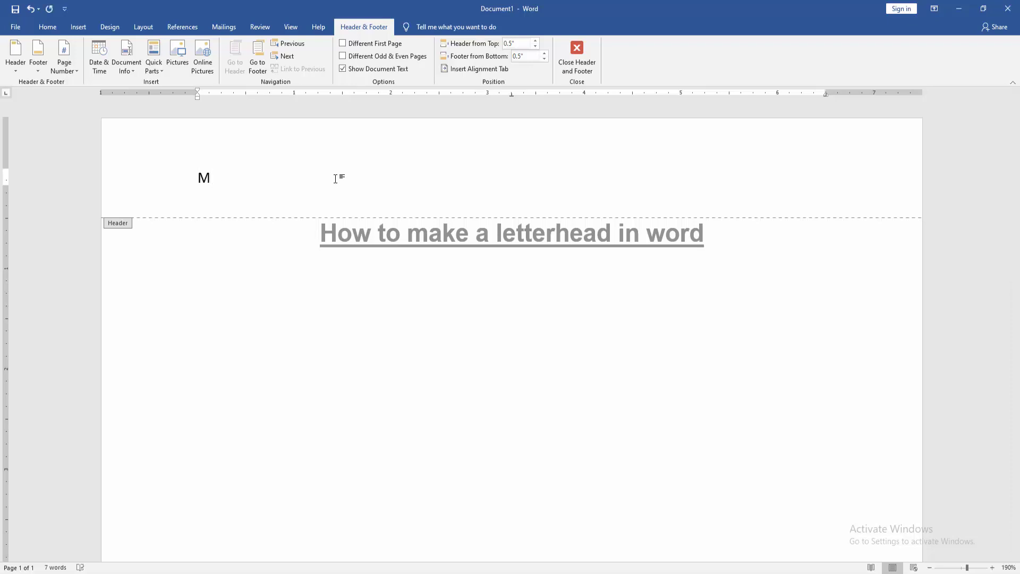
text(>)
key(BackSpace)
text(/S PDF EnterP)
key(BackSpace)
text(pri)
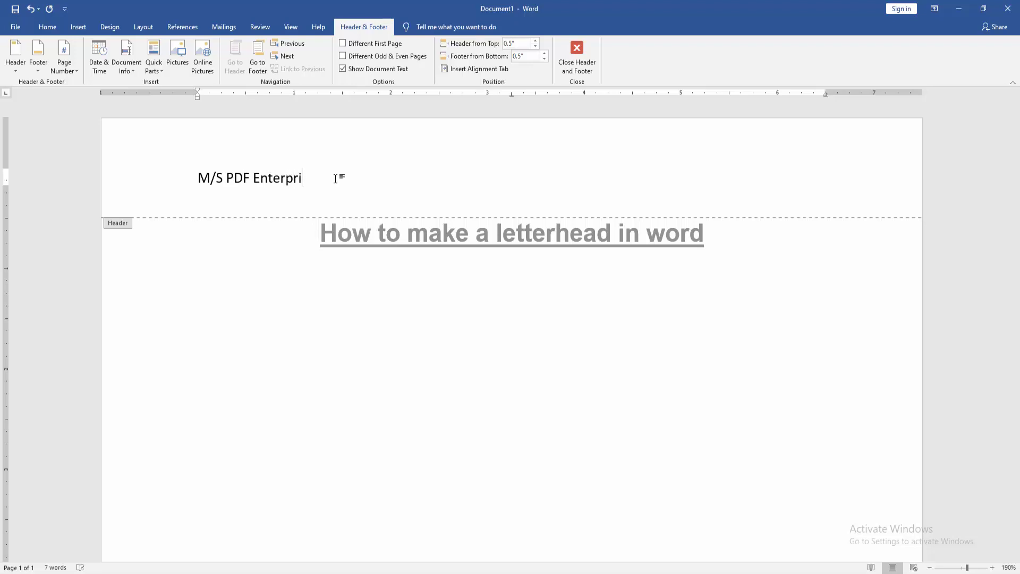
text(se)
key(Return)
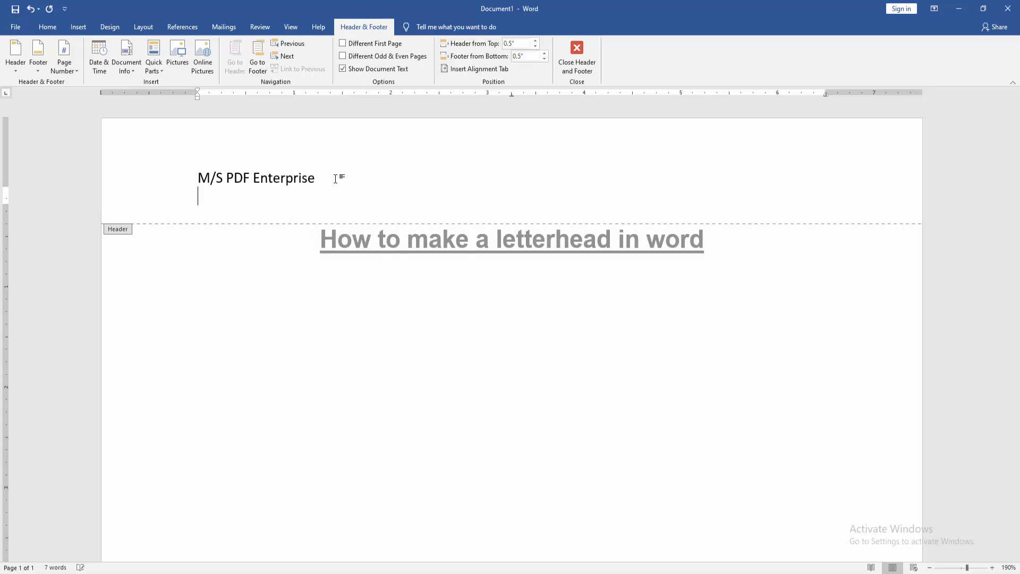
Step: Add a 'Proprietor:' line with the owner's name beneath the company name
text(Propietor:)
key(BackSpace)
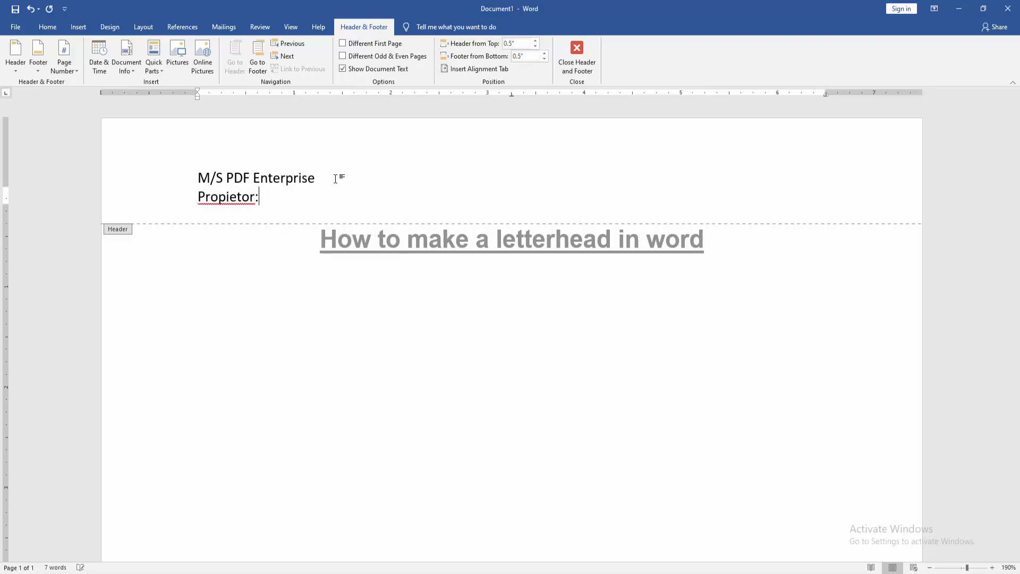
key(BackSpace)
key(BackSpace)
key(BackSpace)
key(BackSpace)
key(BackSpace)
key(BackSpace)
text(ro)
key(BackSpace)
key(BackSpace)
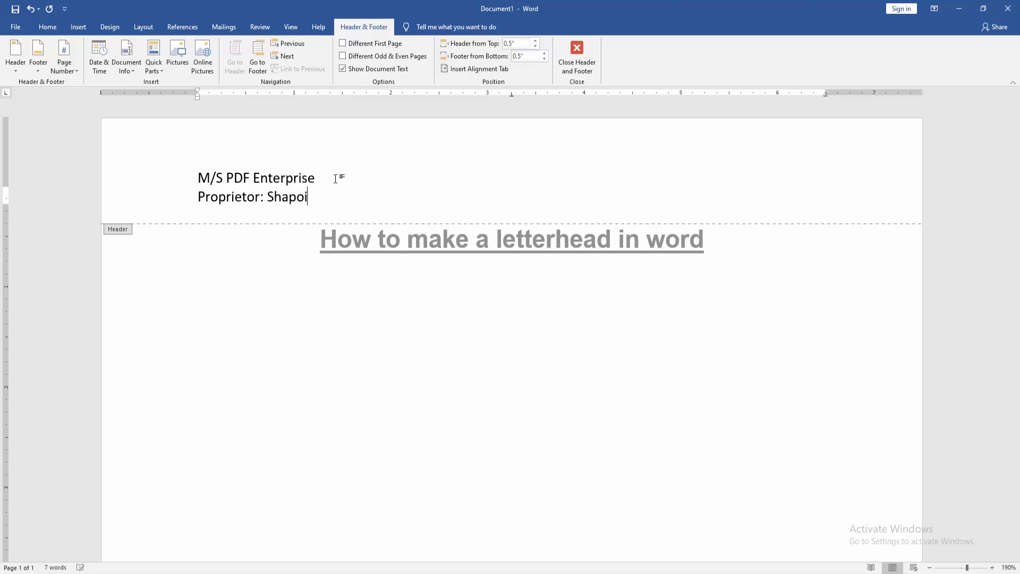
key(Return)
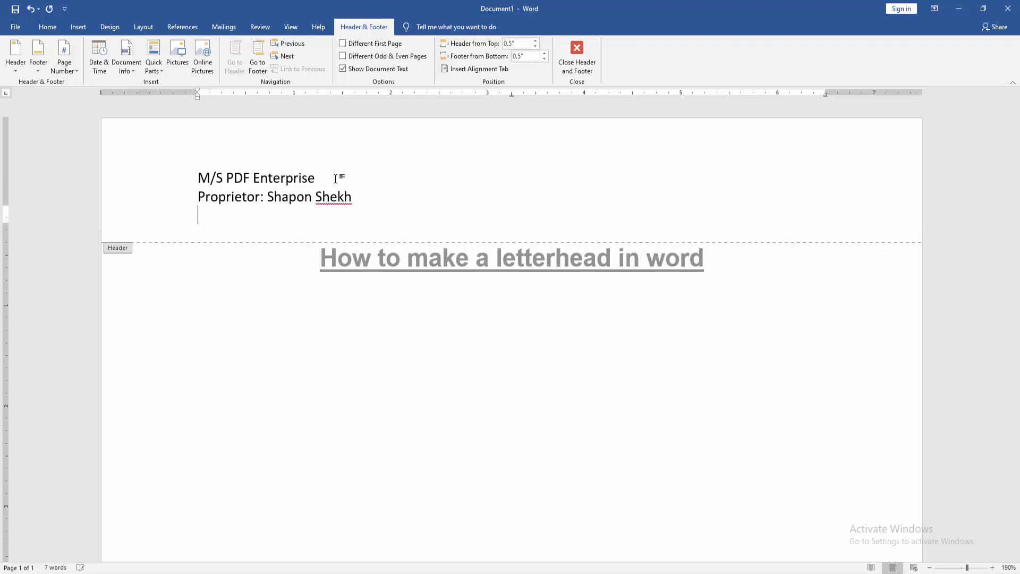
Step: Add a line with 'Mobile Number:' and the phone number, then 'Email:' and the e-mail address
text(Mobile Number)
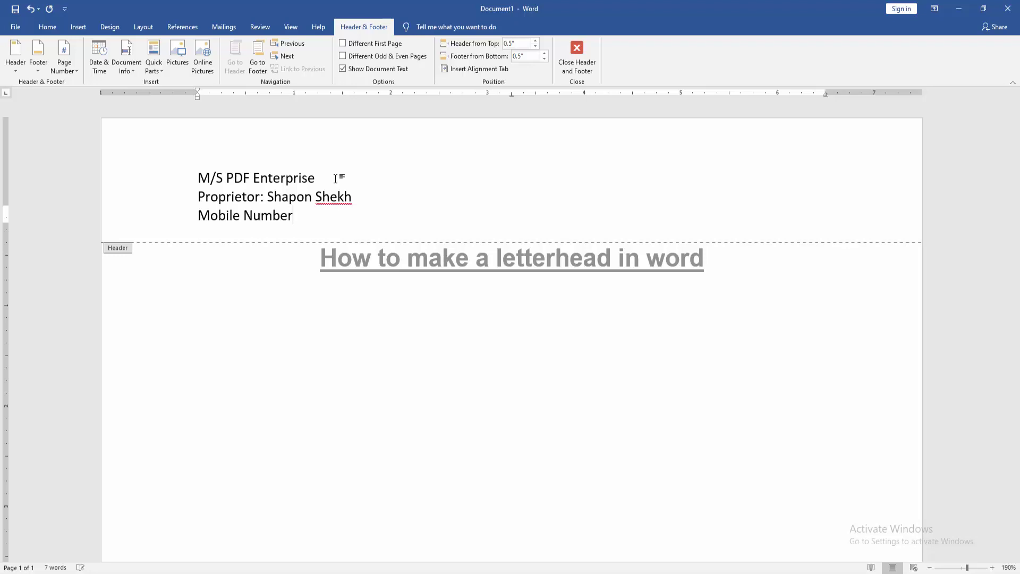
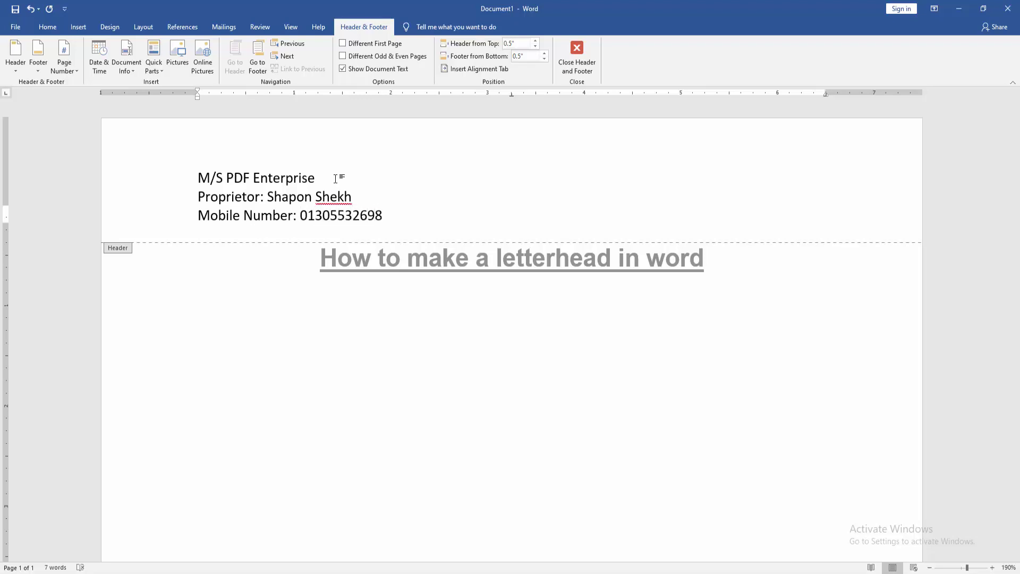
text(, Email.)
key(BackSpace)
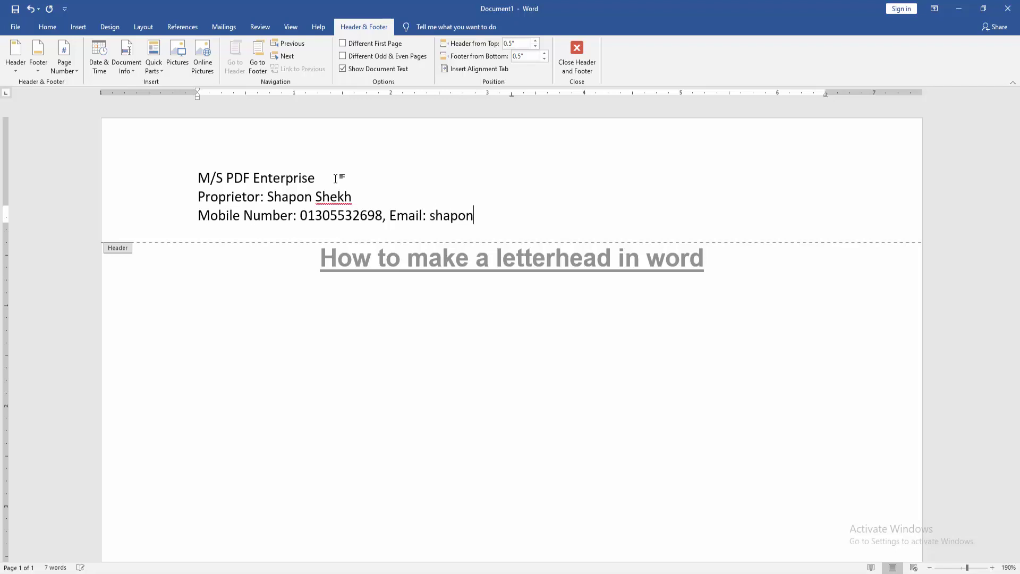
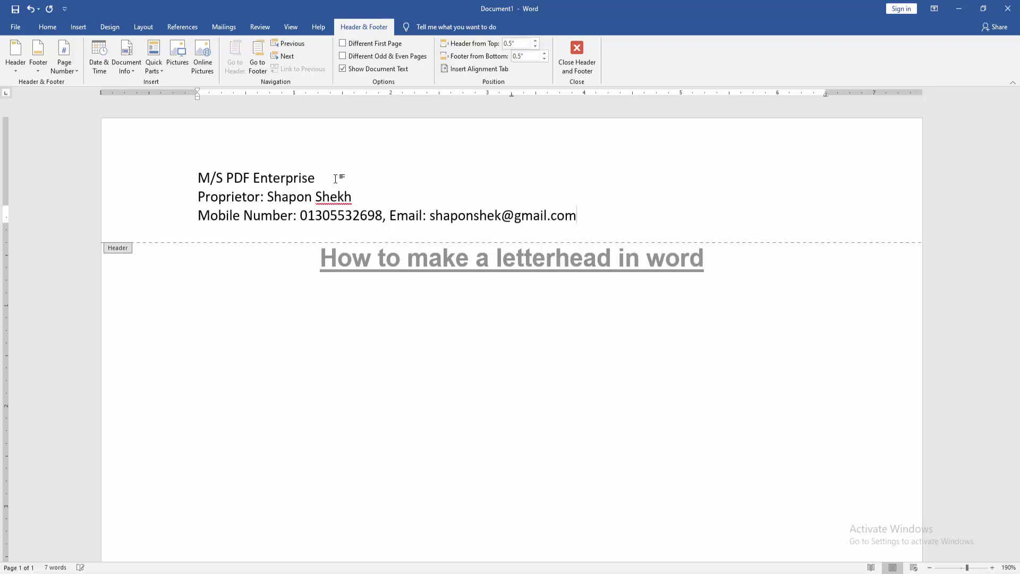
key(Return)
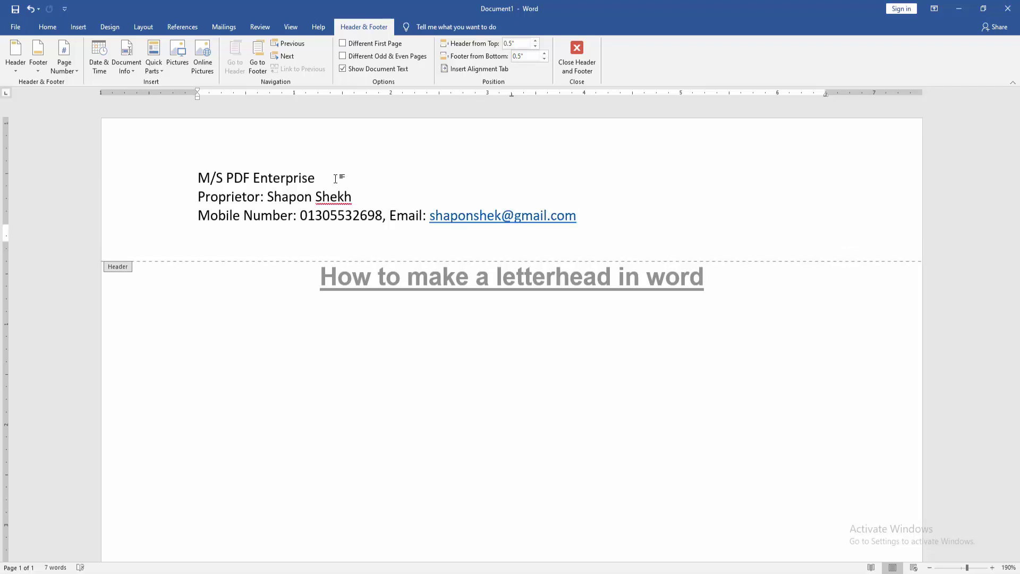
Step: Type the Address line with the business location below the contact line
text(Address: Dhaka,,)
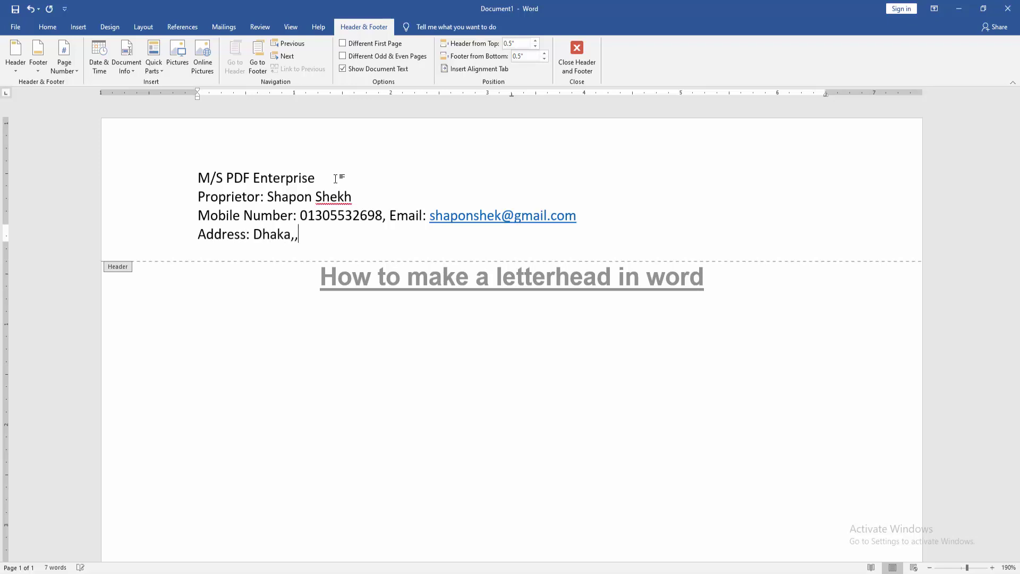
key(BackSpace)
text(E)
key(BackSpace)
text(IEDAD, Bang)
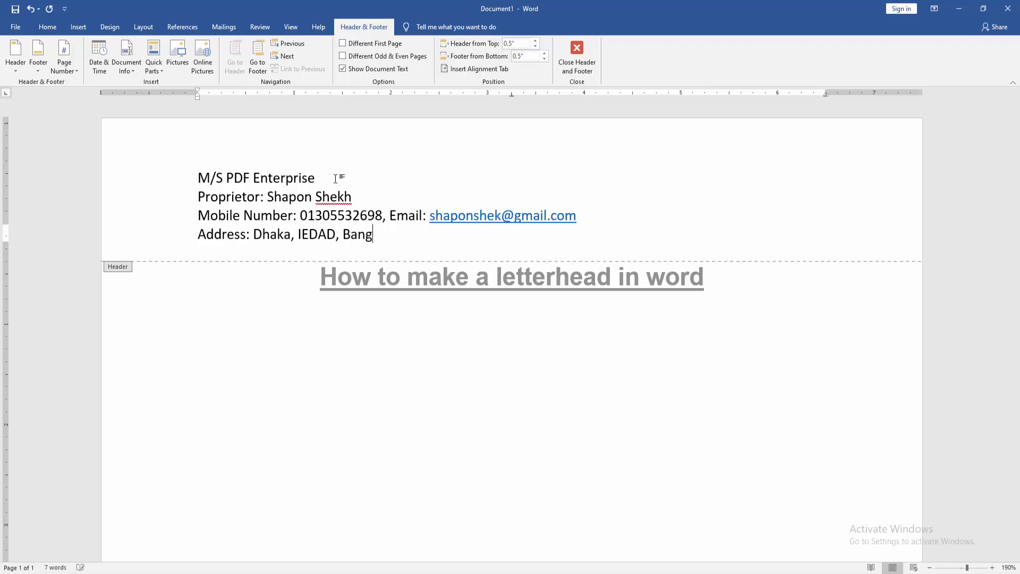
text(ladesh)
Step: Center all four header lines on the page
drag(412, 235, 200, 173)
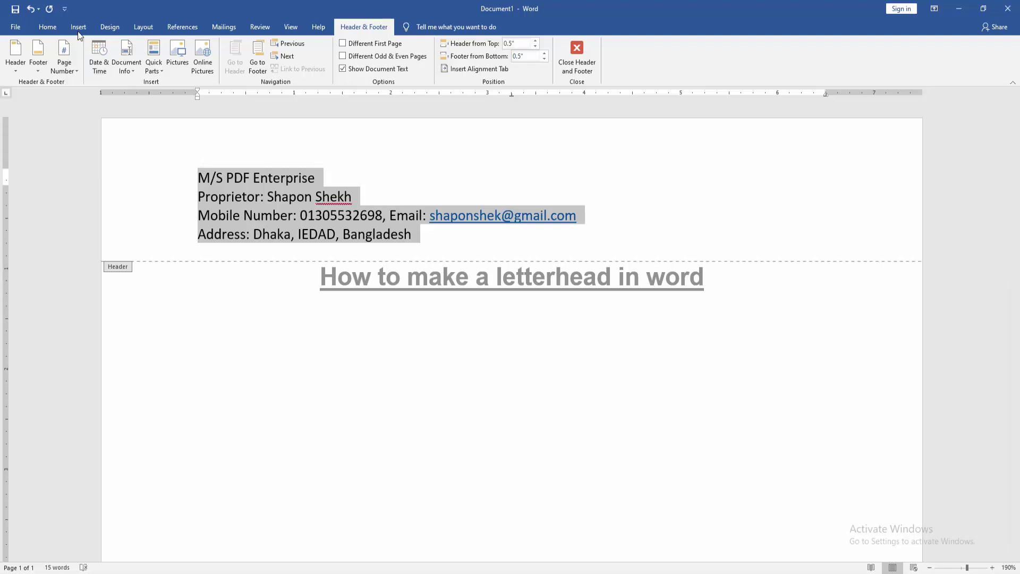
click(52, 27)
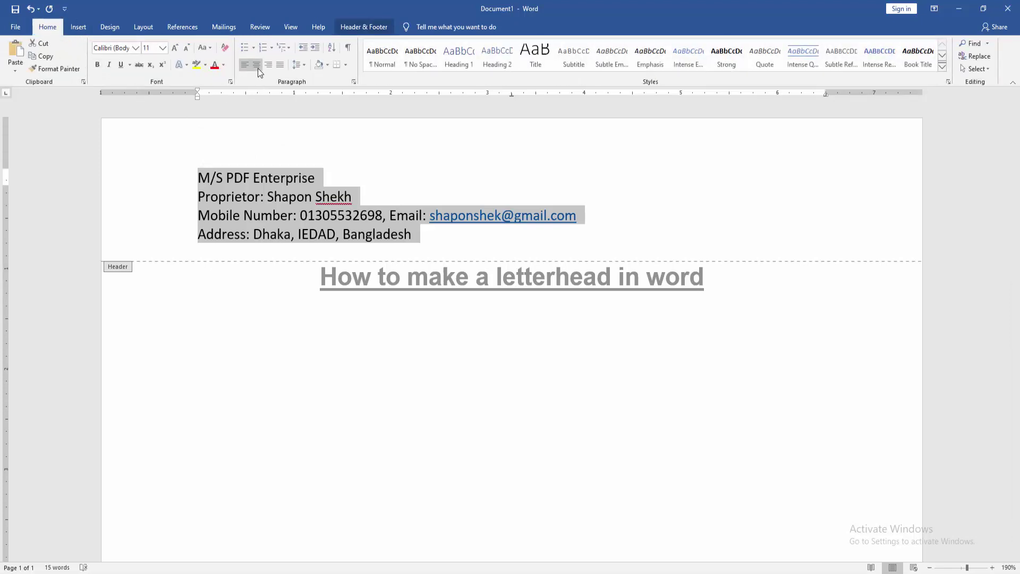
click(257, 68)
Step: Enlarge the 'M/S PDF Enterprise' line with Grow Font
drag(578, 180, 375, 159)
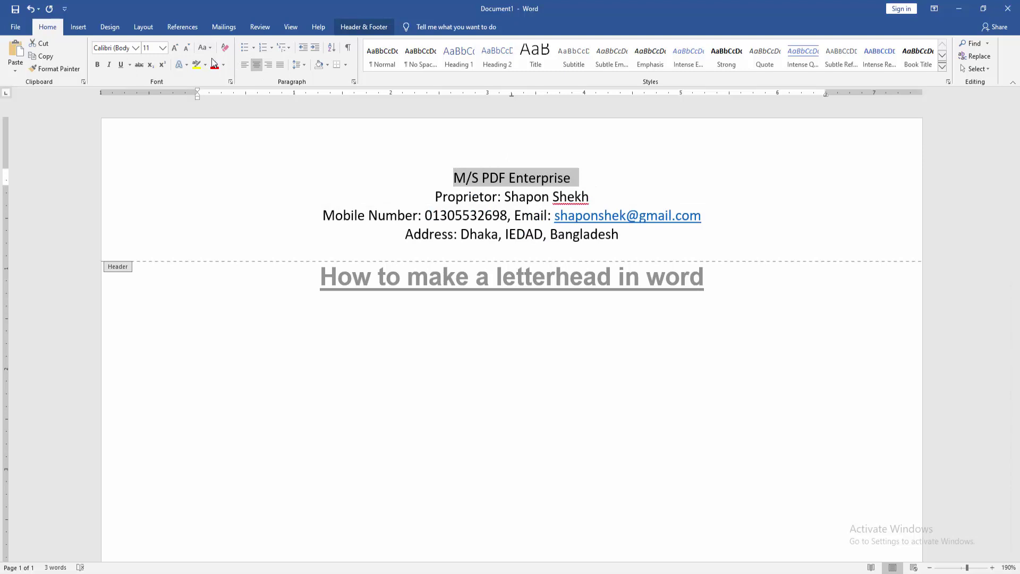
click(176, 48)
click(176, 48)
Step: Make the company name bold and grow it to 28 pt
click(175, 47)
click(175, 48)
click(175, 47)
click(175, 47)
click(175, 48)
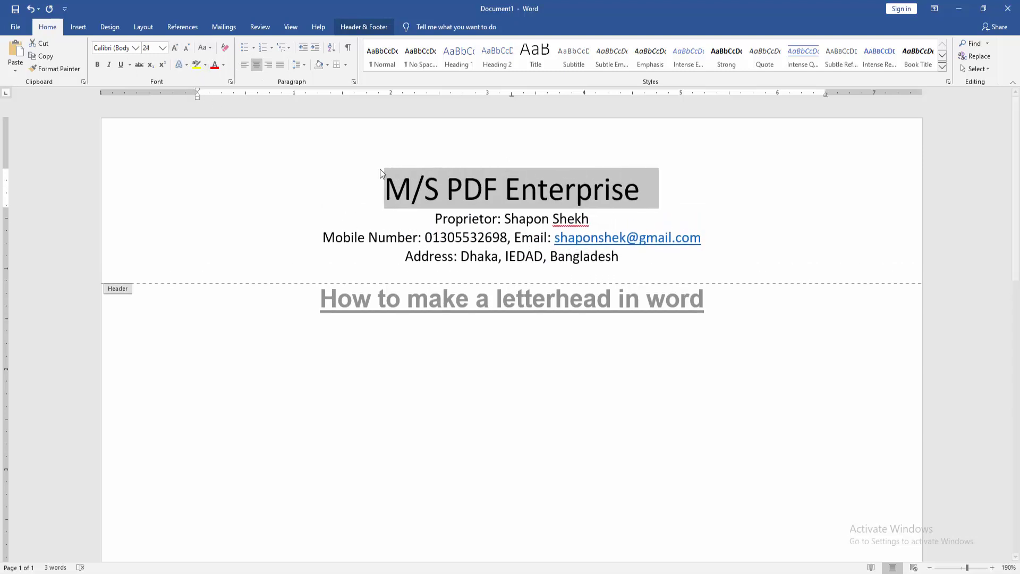
click(96, 65)
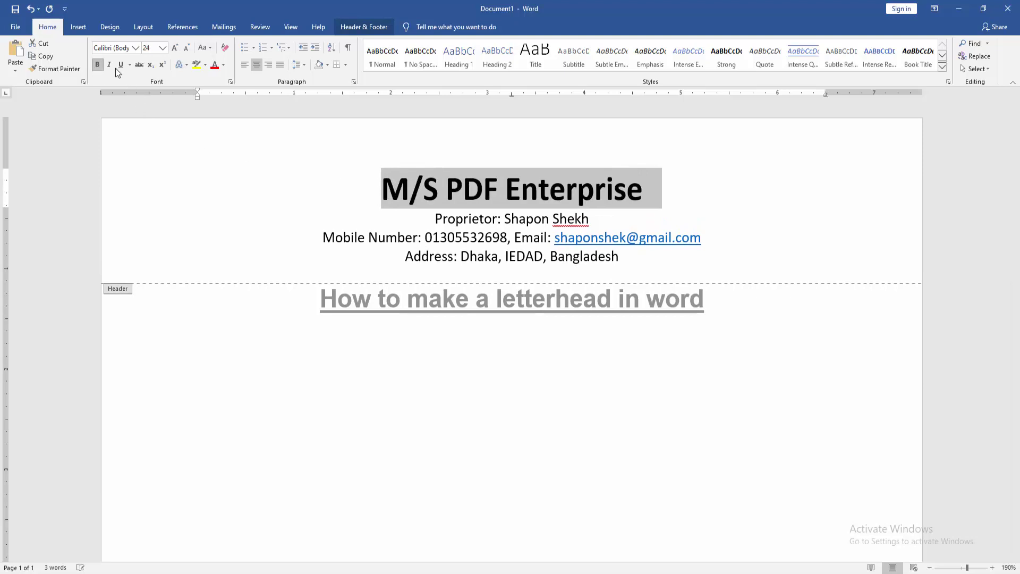
click(176, 49)
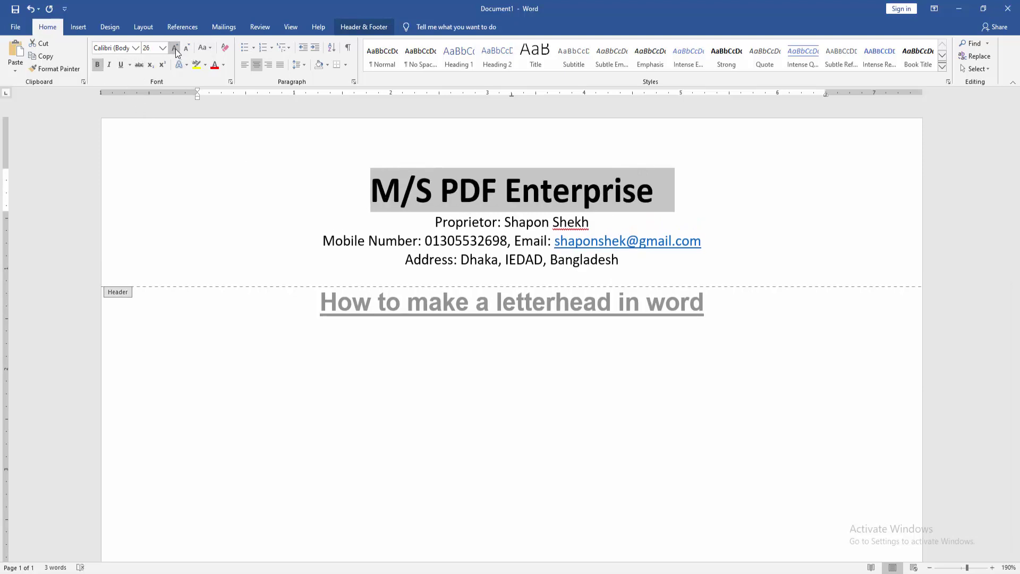
click(175, 49)
click(505, 224)
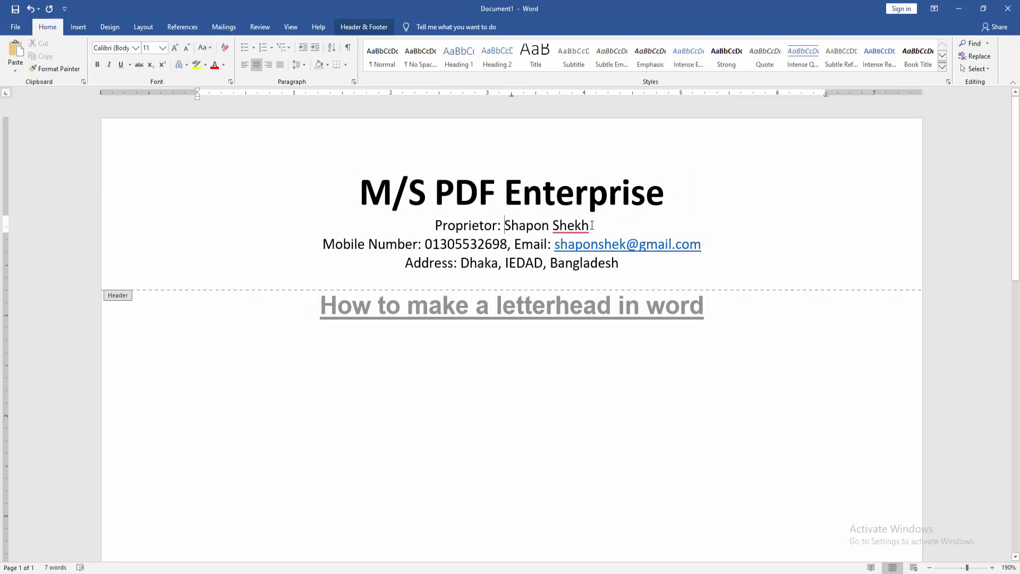
Step: Enlarge the Proprietor line to 16 pt
drag(593, 225, 432, 226)
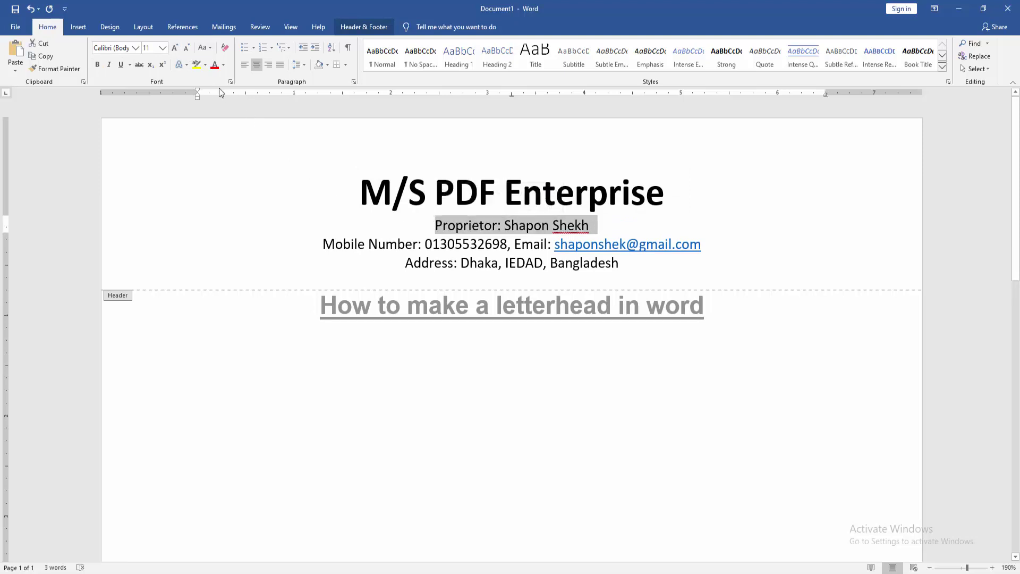
click(176, 47)
click(176, 46)
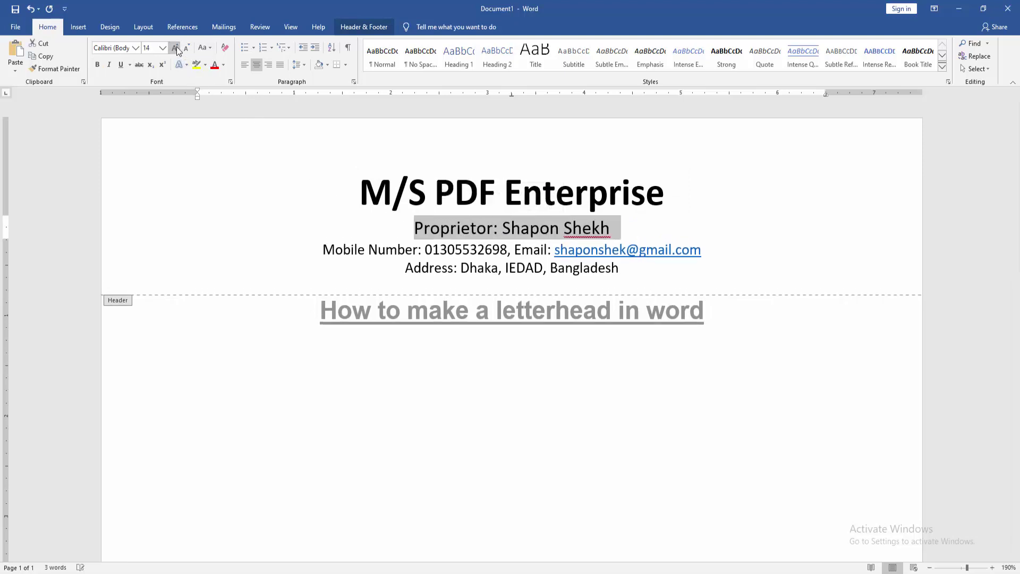
click(177, 47)
click(98, 65)
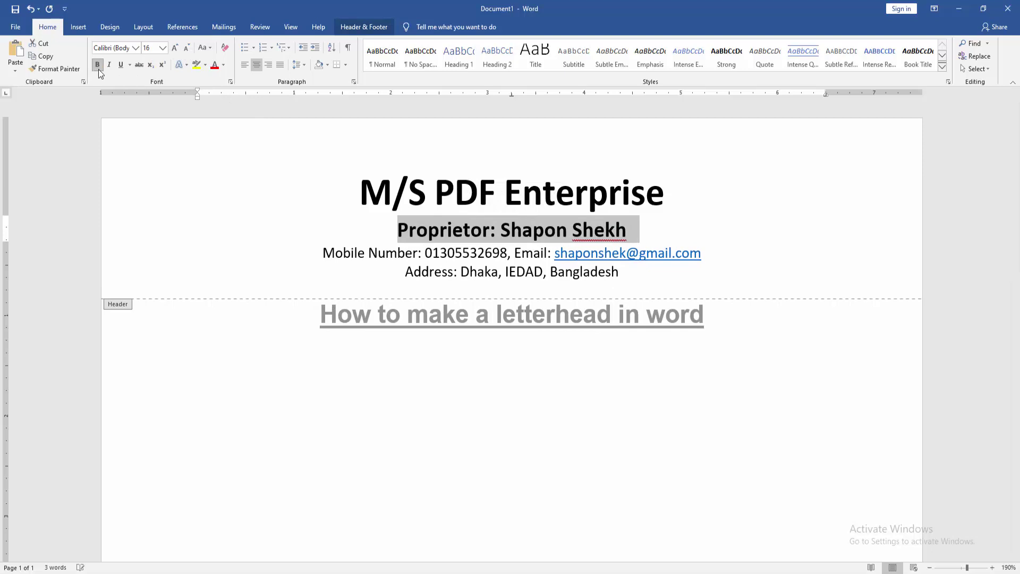
click(432, 260)
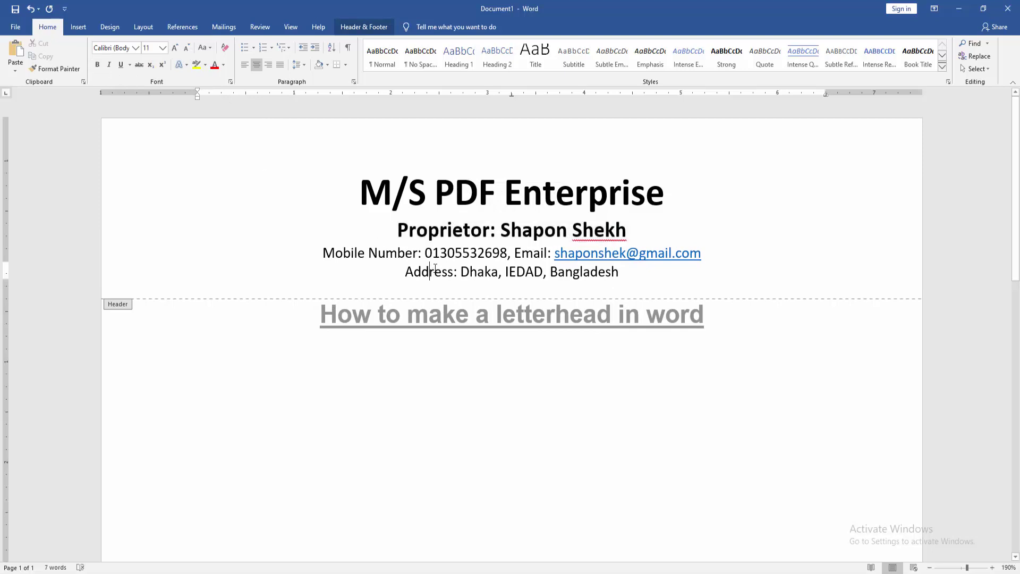
Step: Undo the accidental left alignment on the company name line
click(361, 178)
key(ctrl+l)
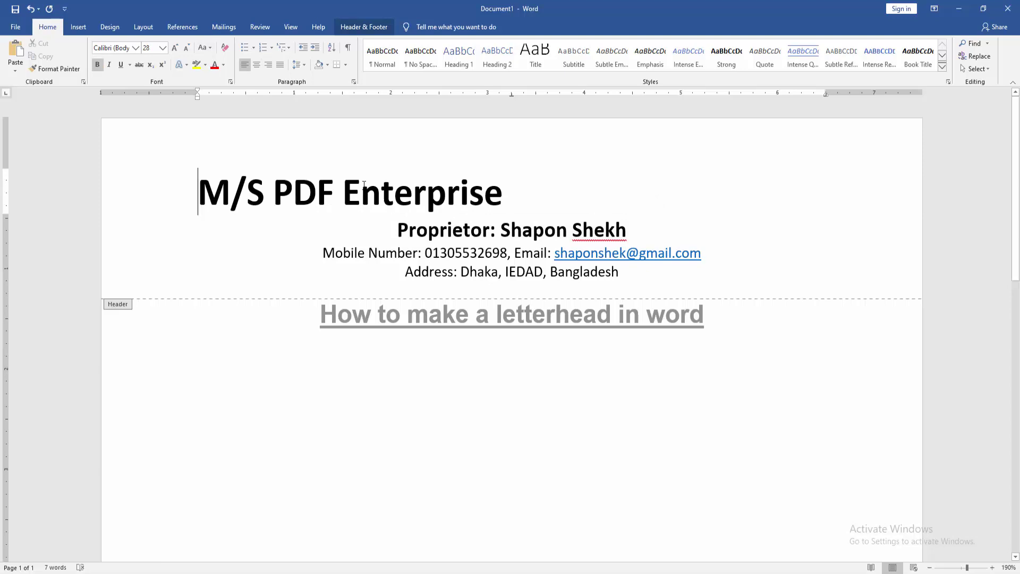
key(ctrl+z)
key(ctrl+z)
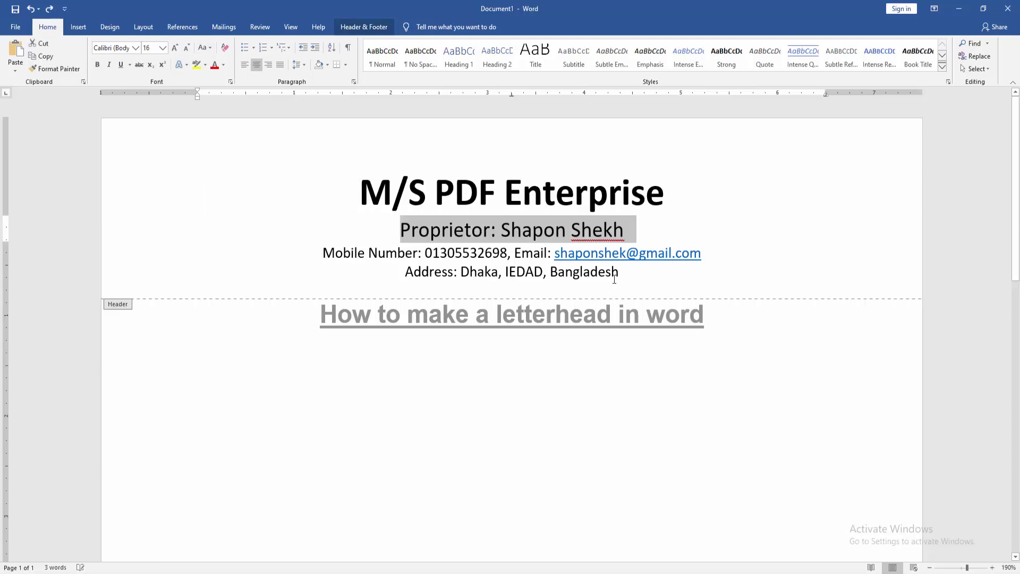
click(638, 273)
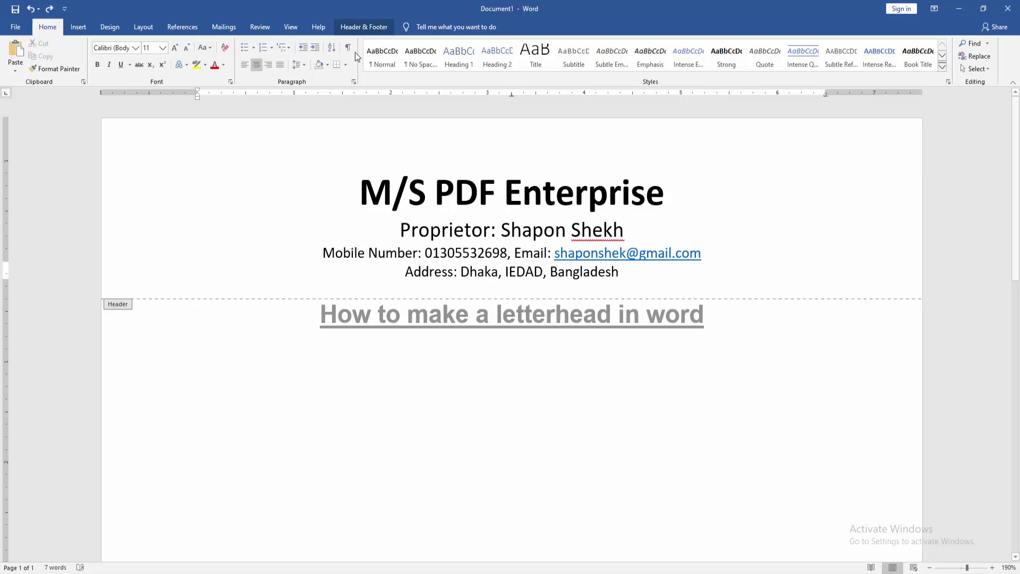
Step: Close and reopen the header, placing the cursor at the end of the address line
click(363, 26)
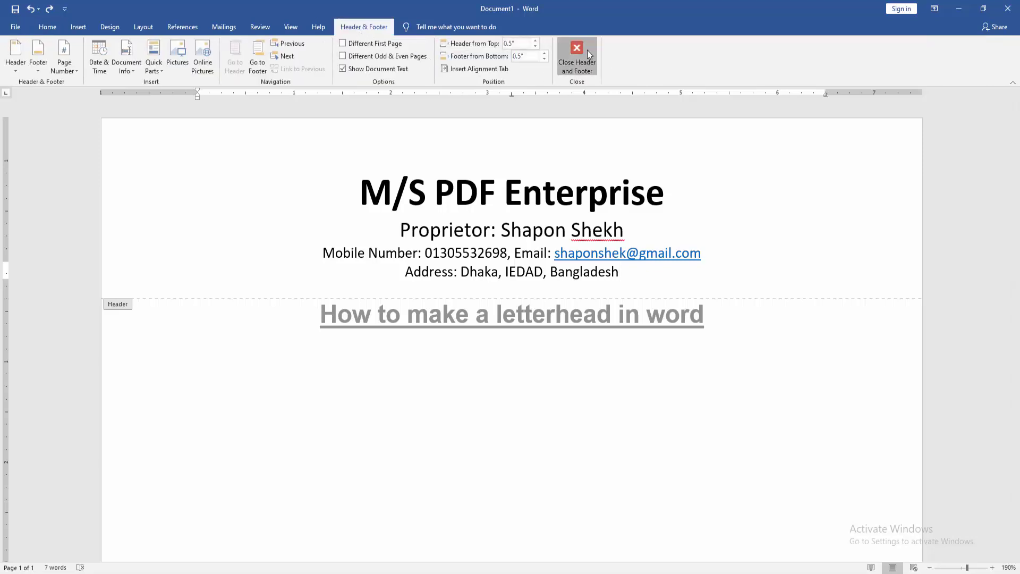
click(585, 51)
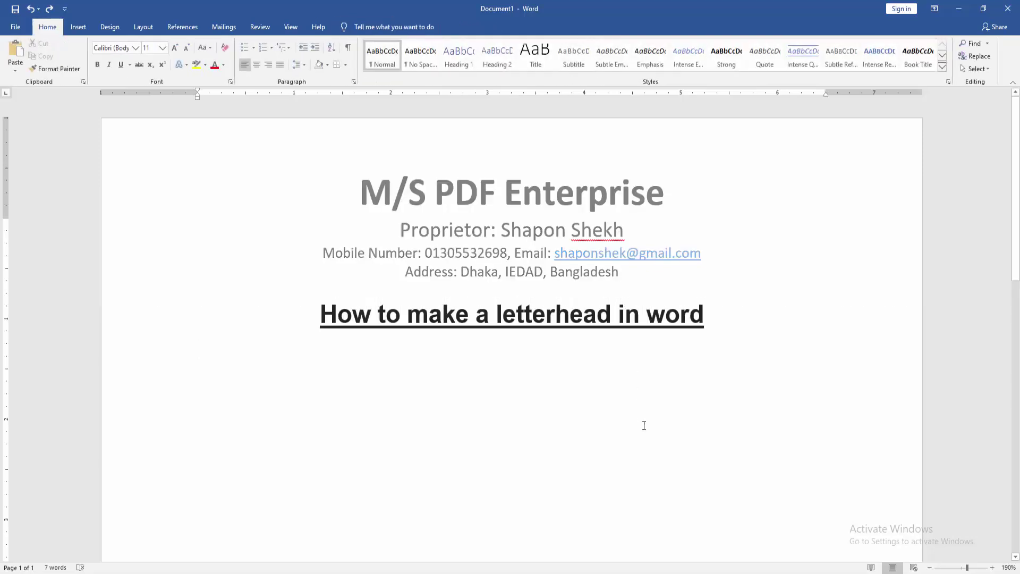
double_click(547, 241)
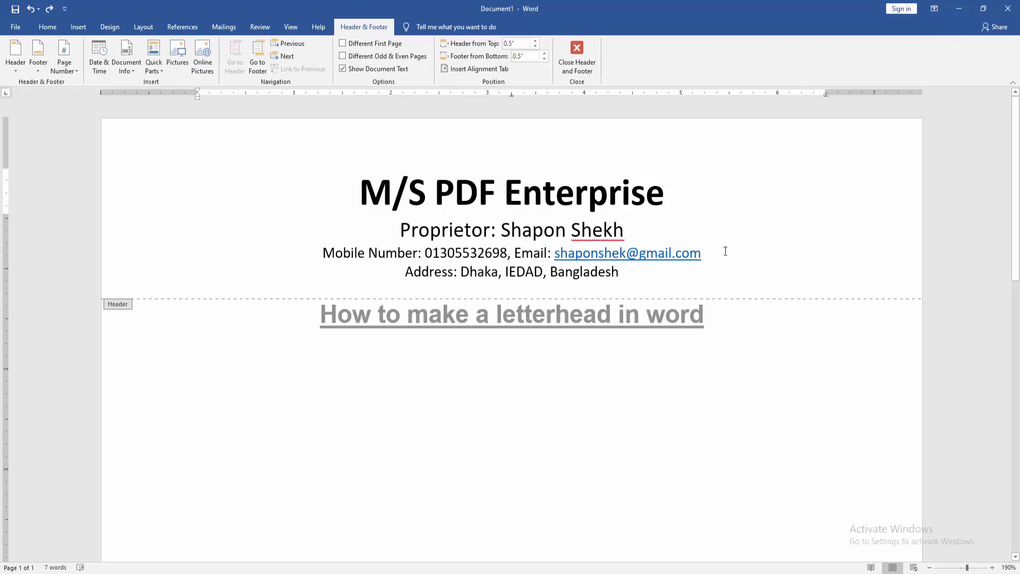
click(694, 276)
click(83, 29)
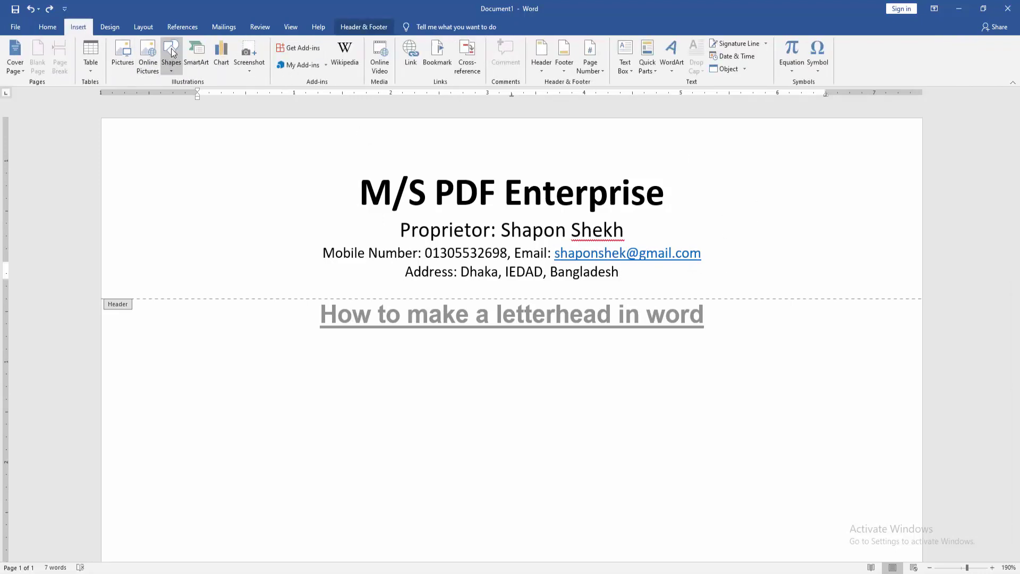
Step: Draw a straight line across the full page width beneath the address line
click(171, 49)
click(179, 94)
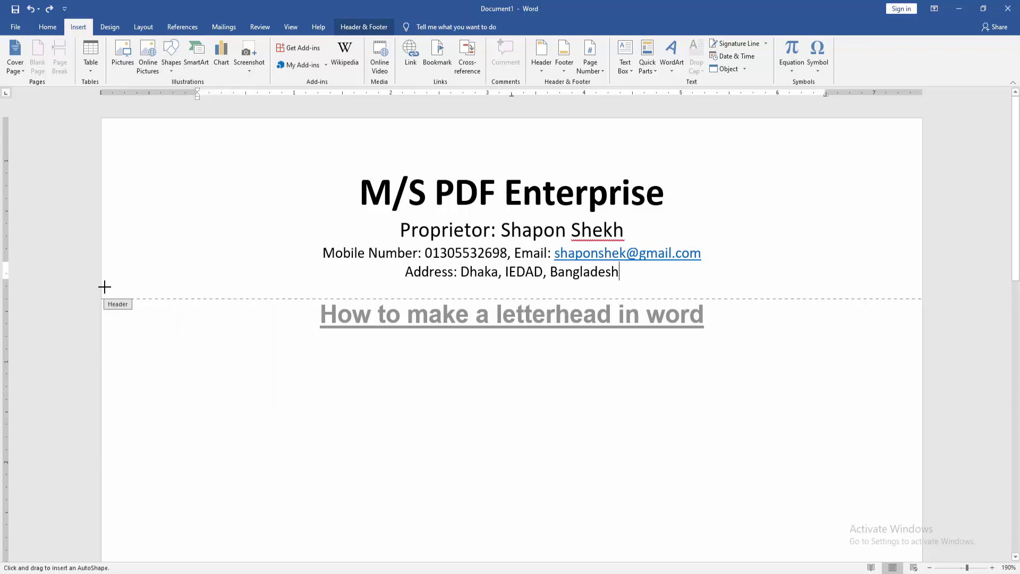
mouse_move(105, 287)
mouse_down()
mouse_move(820, 280)
mouse_move(888, 289)
mouse_move(981, 269)
mouse_up()
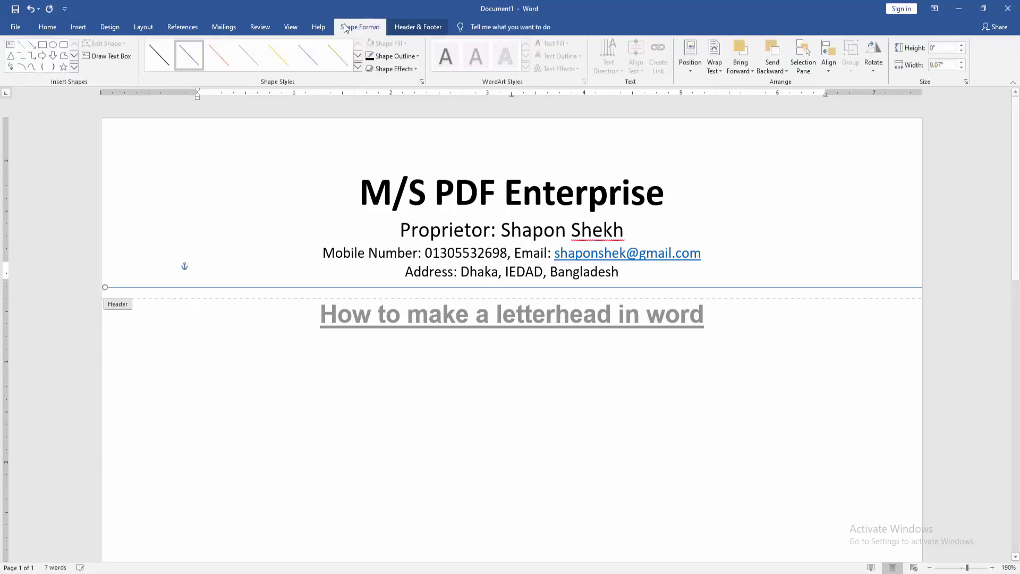
Step: Give the header line a black outline with 2¼ pt weight
click(387, 59)
click(379, 81)
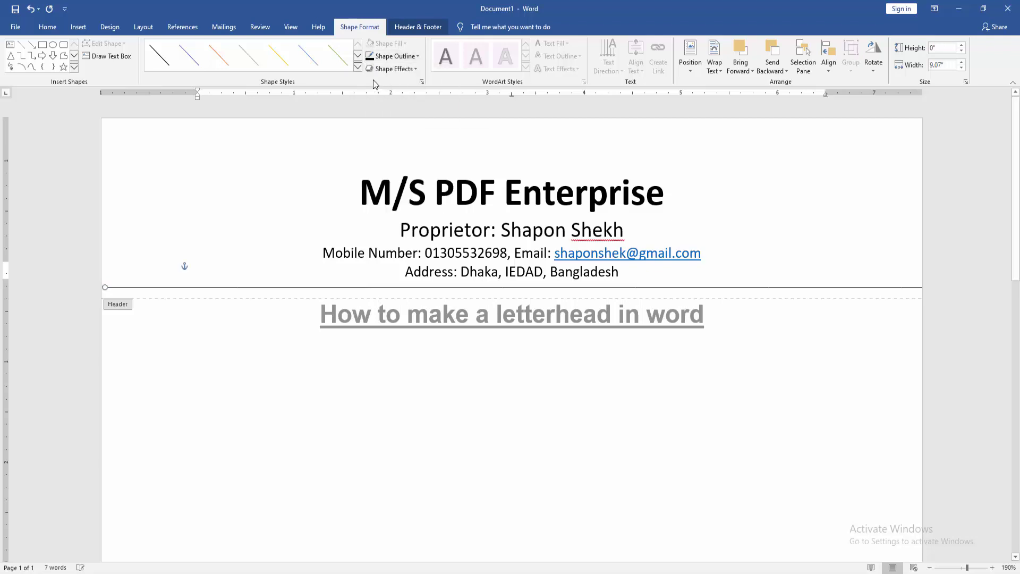
click(388, 58)
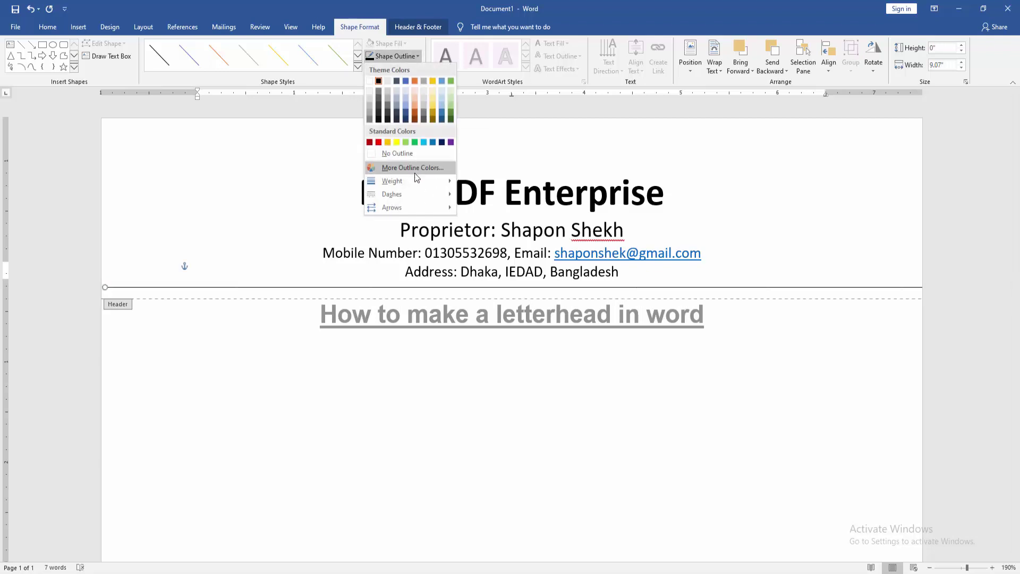
mouse_move(409, 181)
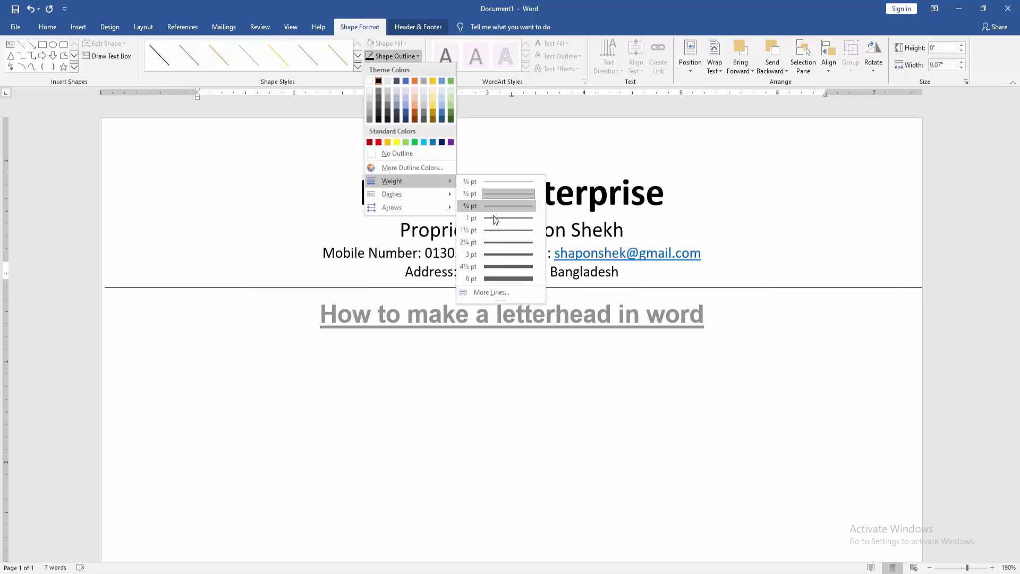
click(510, 245)
click(418, 27)
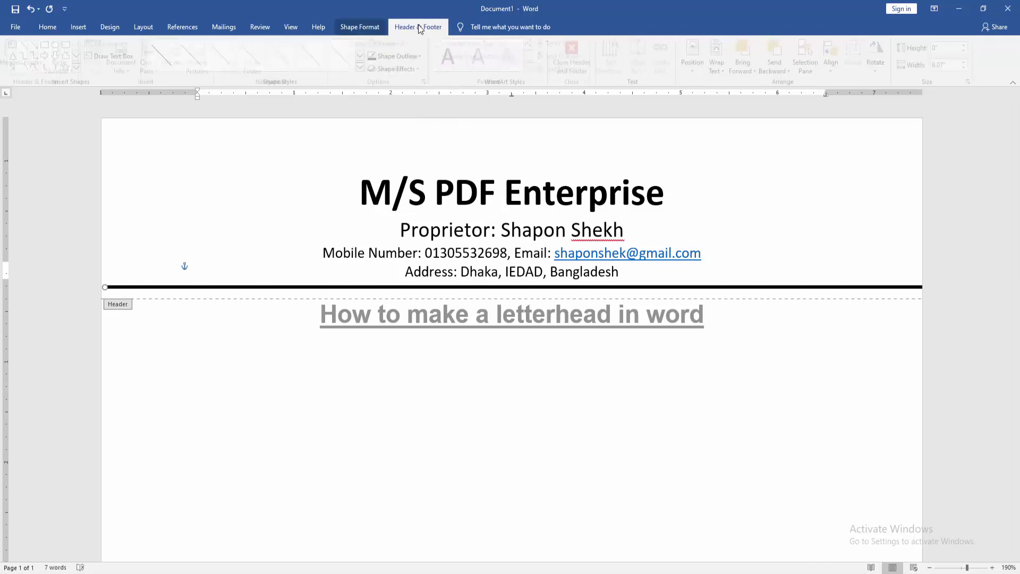
Step: Close the header and delete the 'How to make a letterhead in word' title from the body
click(592, 66)
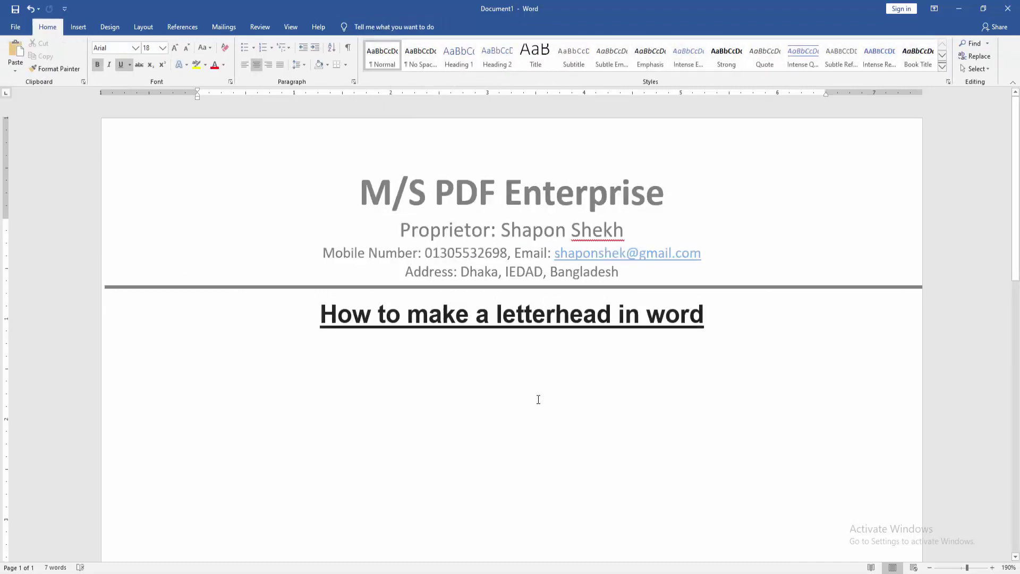
drag(756, 346, 260, 285)
key(Delete)
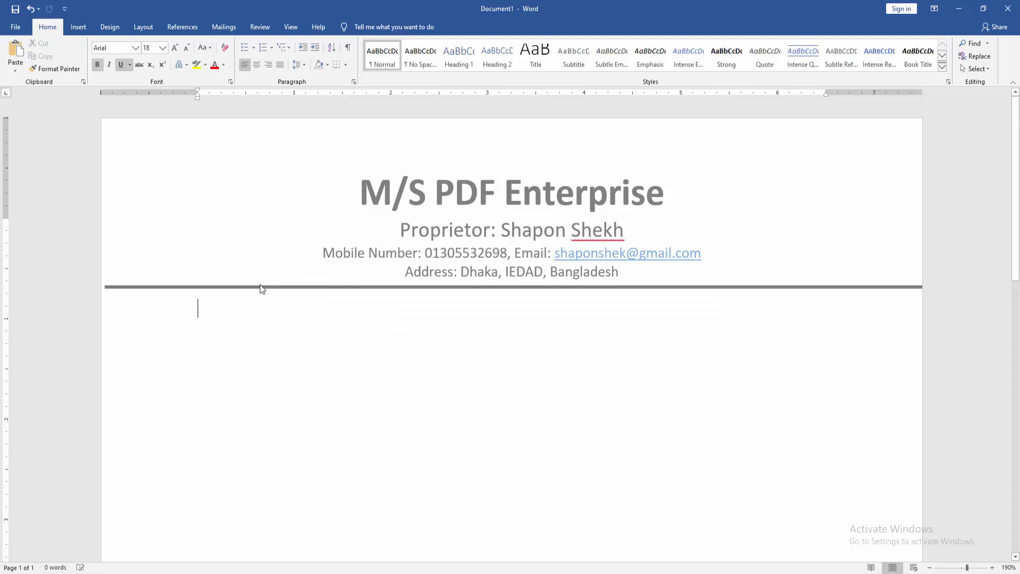